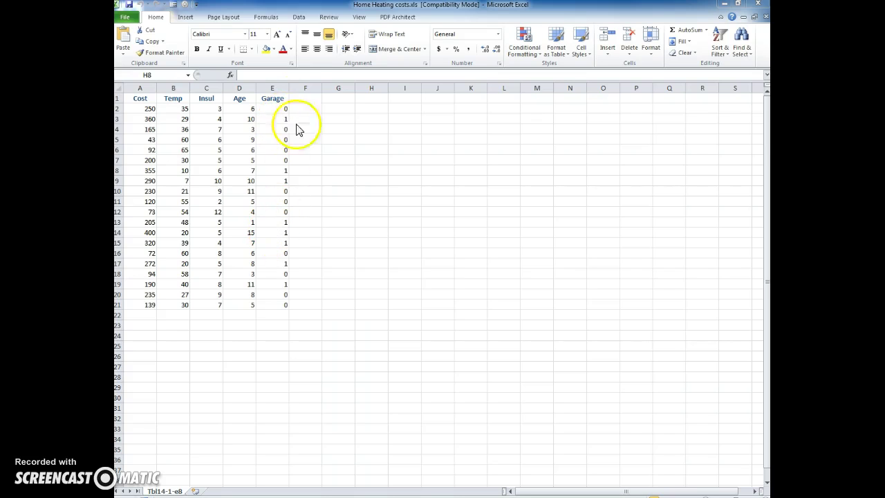
Open the Regression tool from Data Analysis on the Data tab
left_click(299, 16)
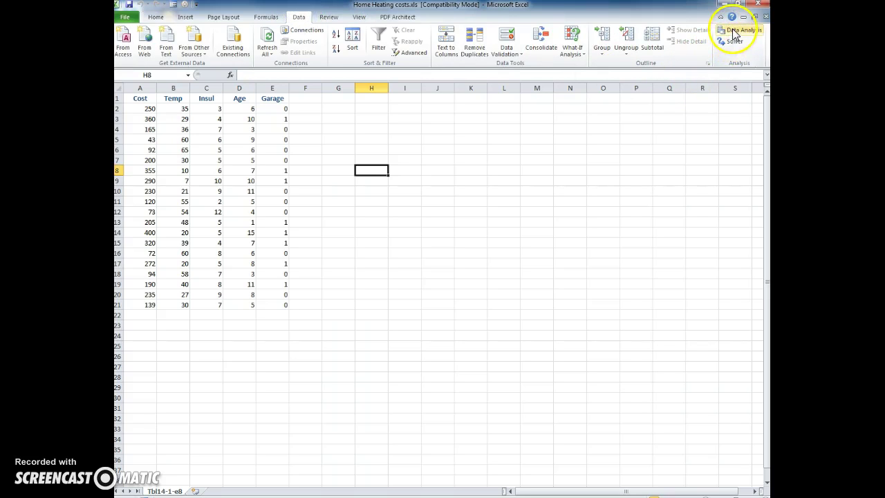
left_click(732, 29)
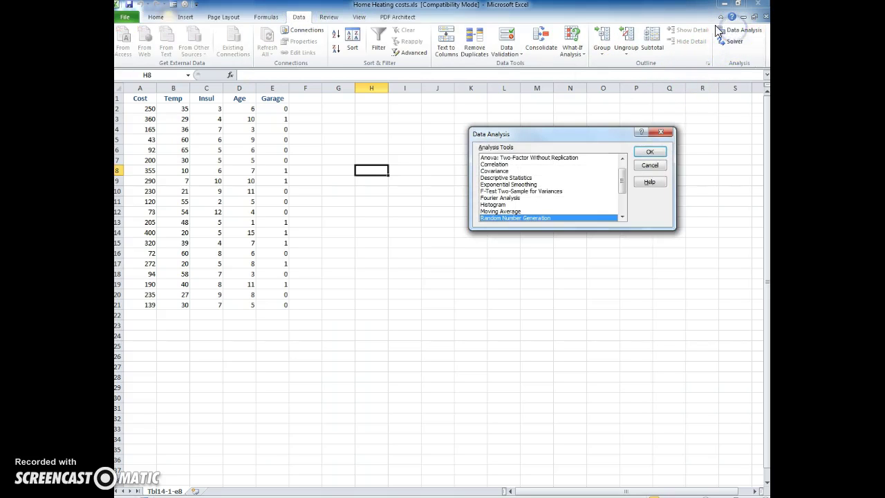
left_click(623, 218)
left_click(622, 217)
left_click(622, 217)
left_click(493, 211)
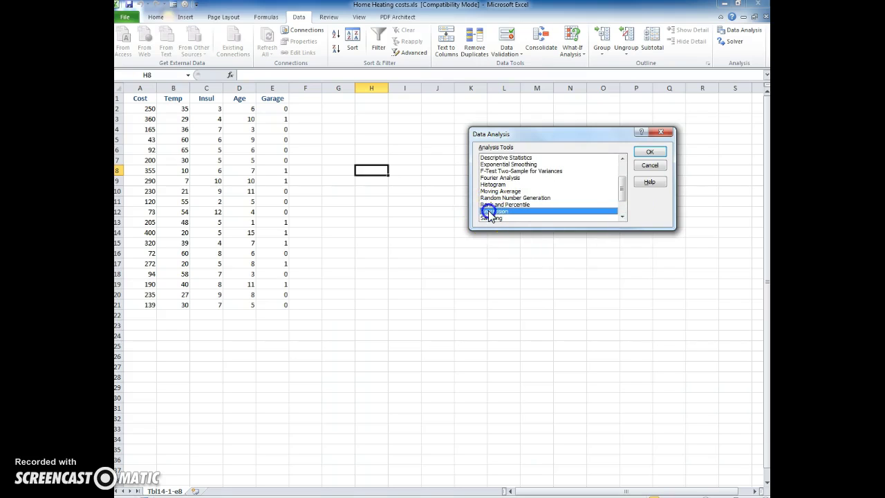
left_click(650, 151)
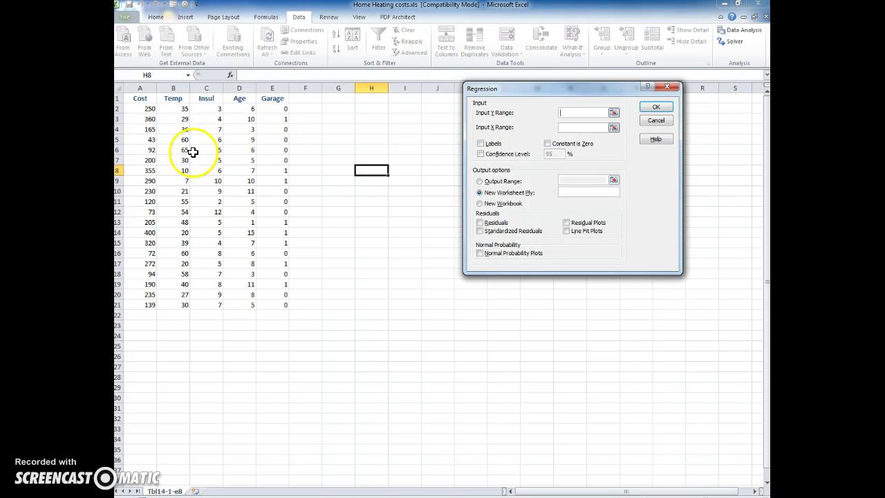
Run the regression with Y range A2:A21, X range B2:E21, and output starting at H2
left_click(564, 114)
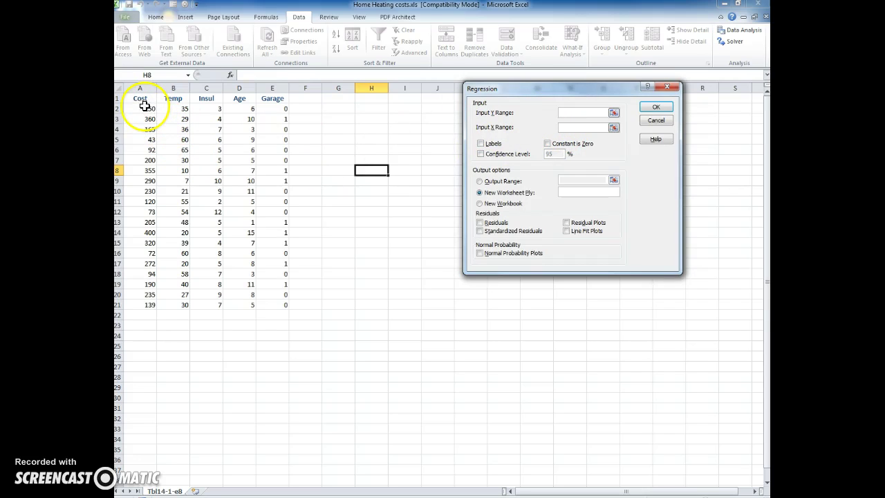
left_click_drag(141, 108, 138, 307)
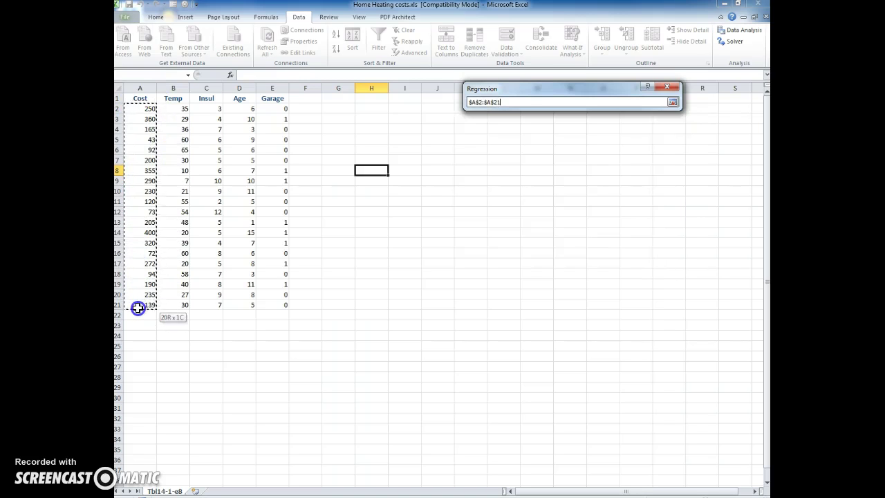
left_click_drag(138, 307, 138, 307)
left_click(570, 128)
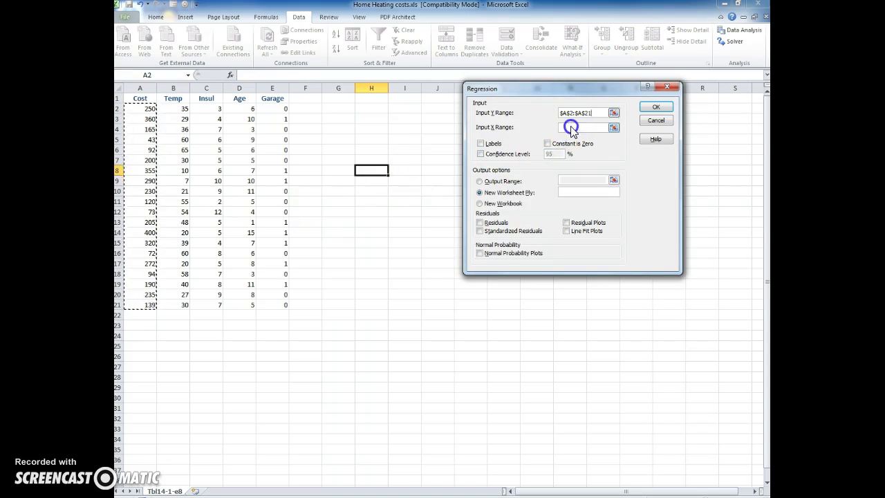
left_click_drag(182, 108, 265, 304)
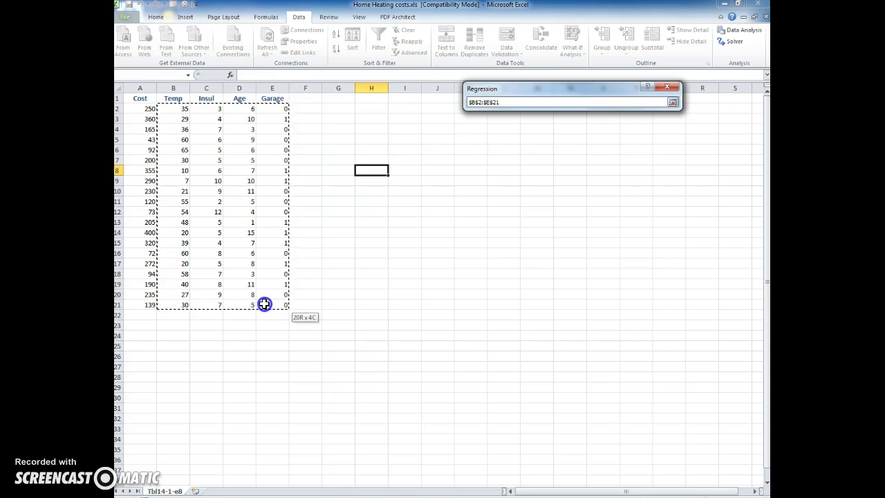
left_click_drag(265, 304, 265, 305)
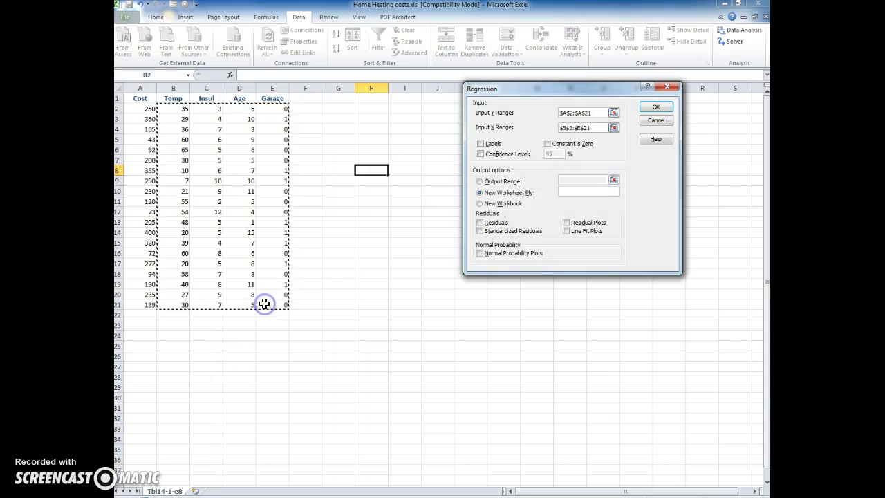
left_click(479, 181)
left_click(567, 180)
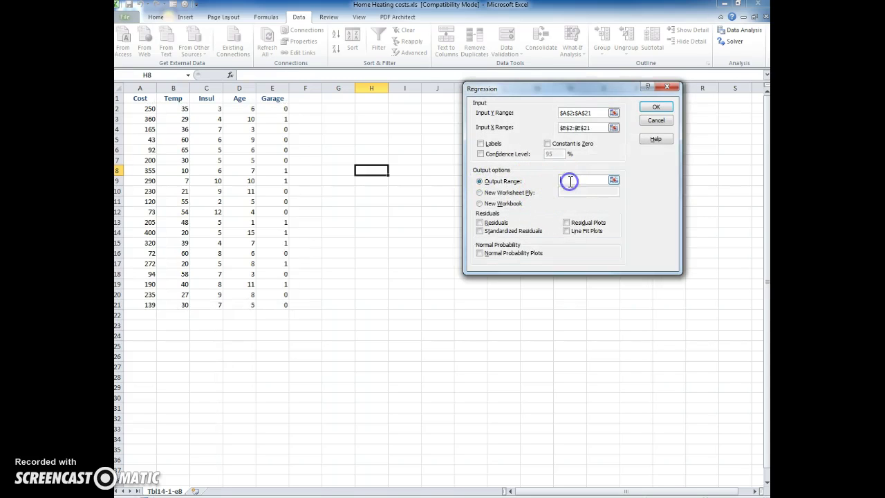
left_click(361, 112)
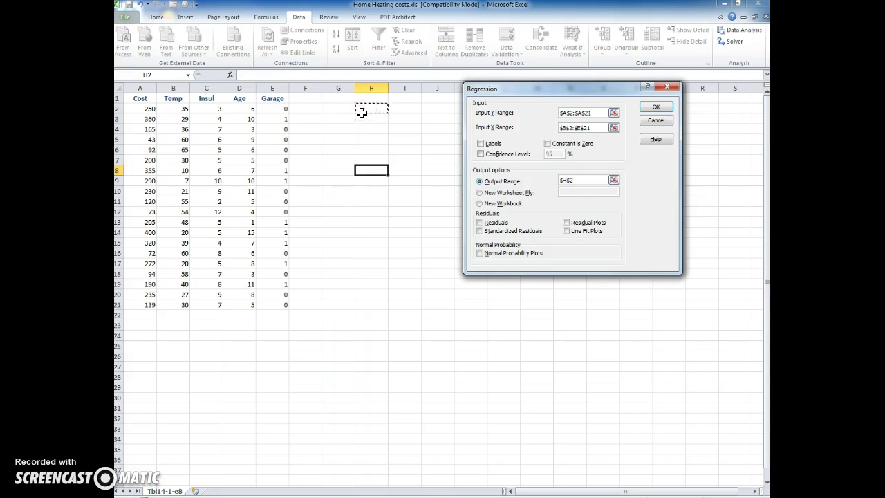
left_click(656, 106)
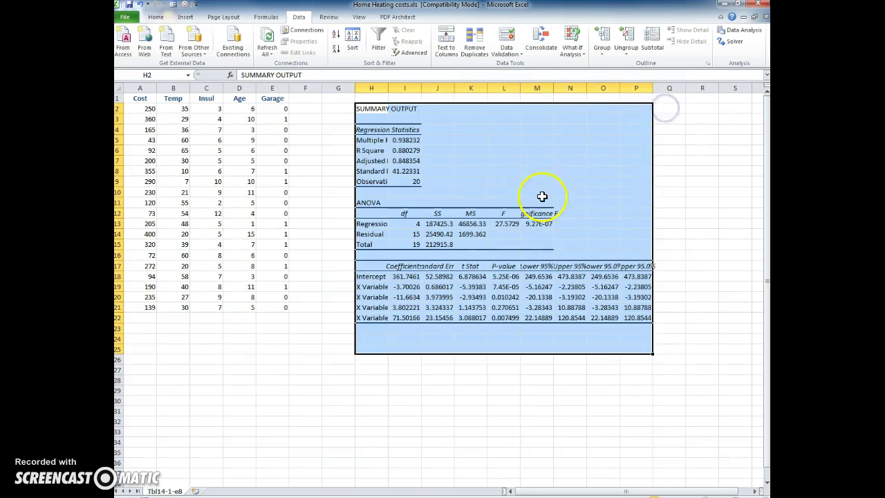
Widen columns H and K, then inspect the F statistic in L13 and the X Variable labels
double_click(388, 87)
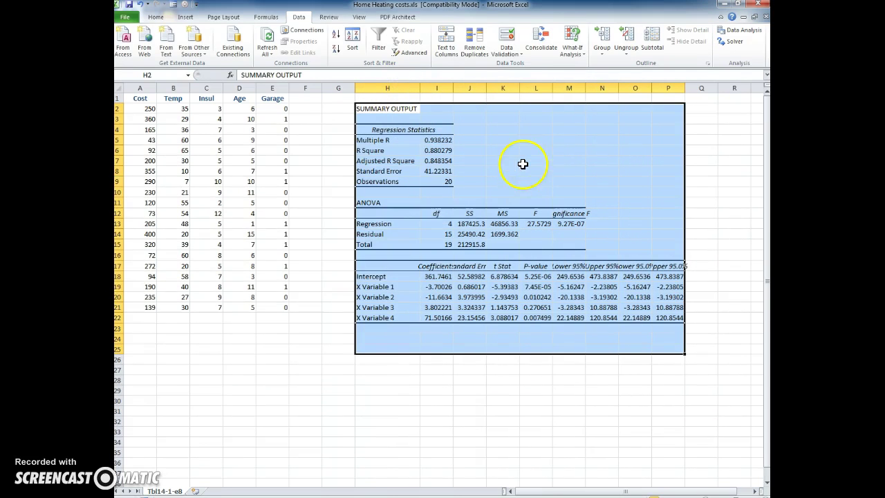
double_click(519, 92)
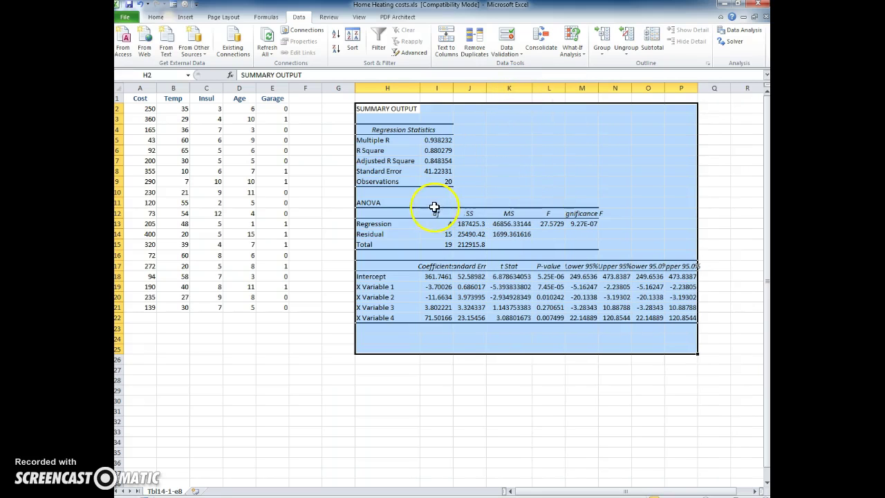
left_click(550, 225)
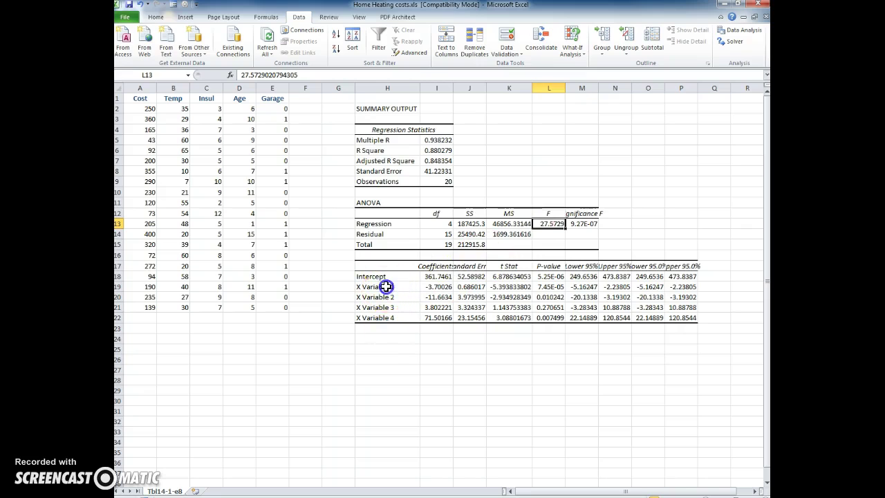
left_click(384, 286)
left_click(384, 317)
left_click(385, 307)
left_click(384, 286)
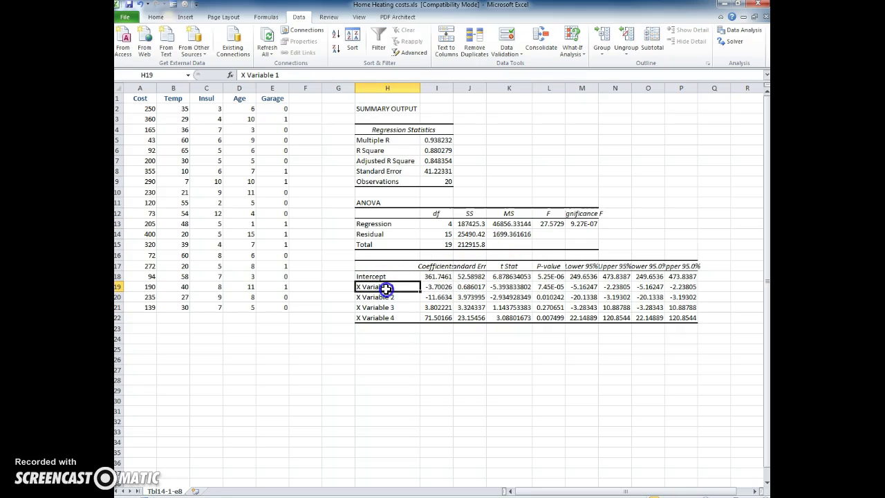
left_click(550, 226)
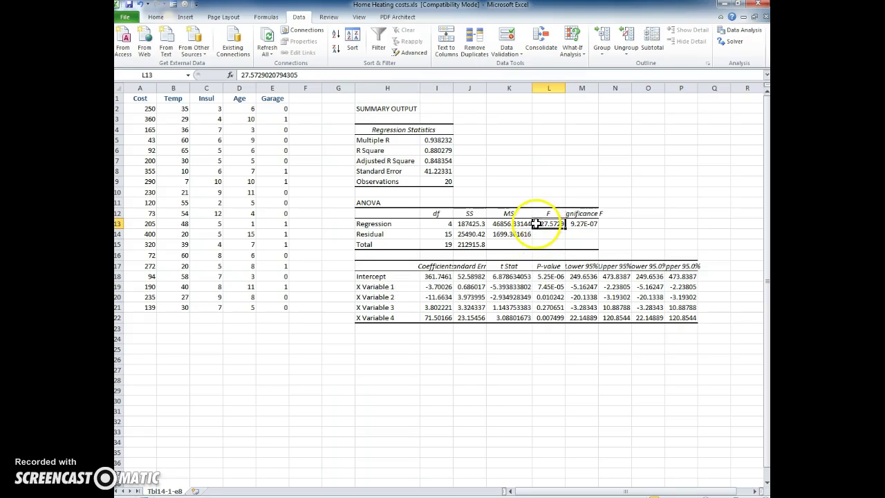
Check the p-values in L20:L22 and the t Stats in K19:K22 (-5.39, -2.93, 1.14, 3.09)
left_click(544, 316)
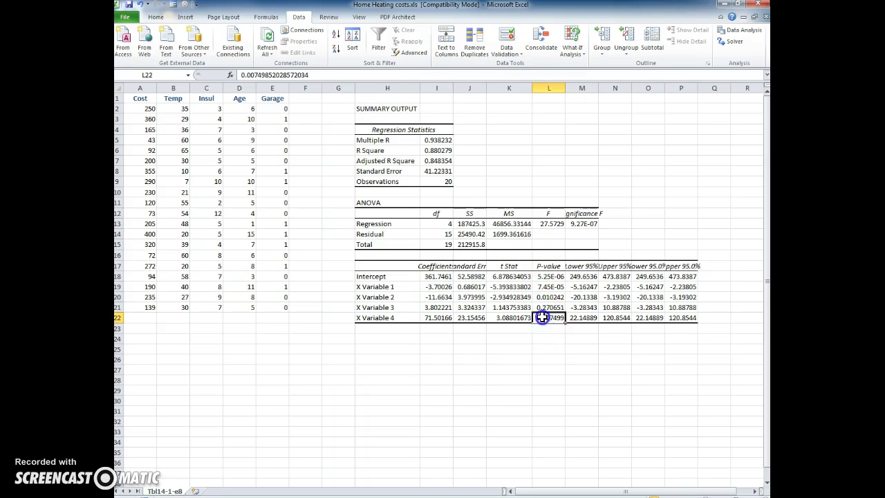
left_click(546, 307)
left_click(545, 297)
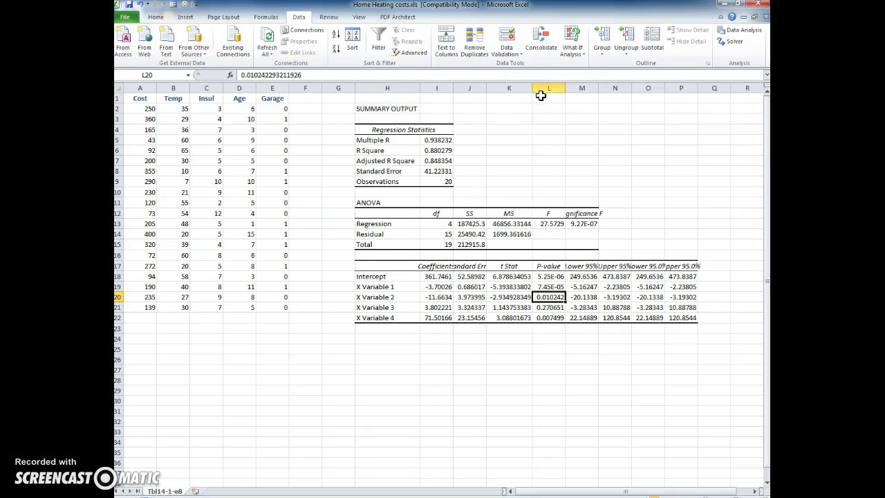
left_click(501, 309)
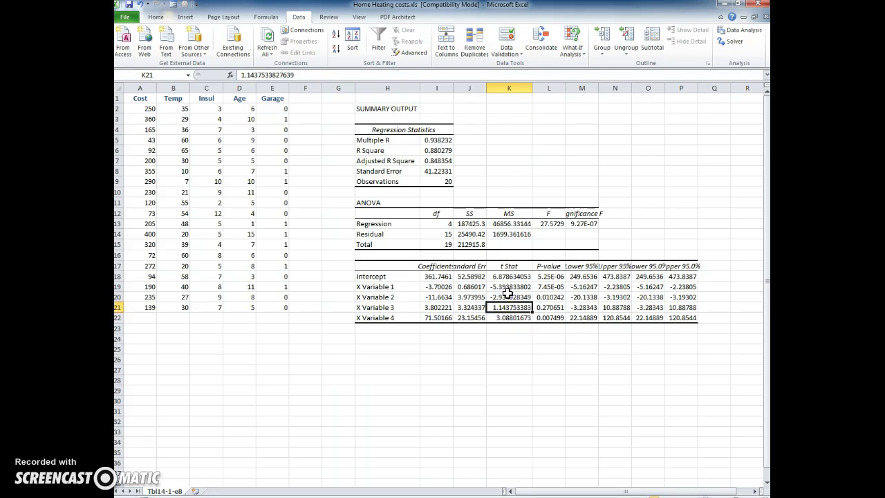
left_click(507, 294)
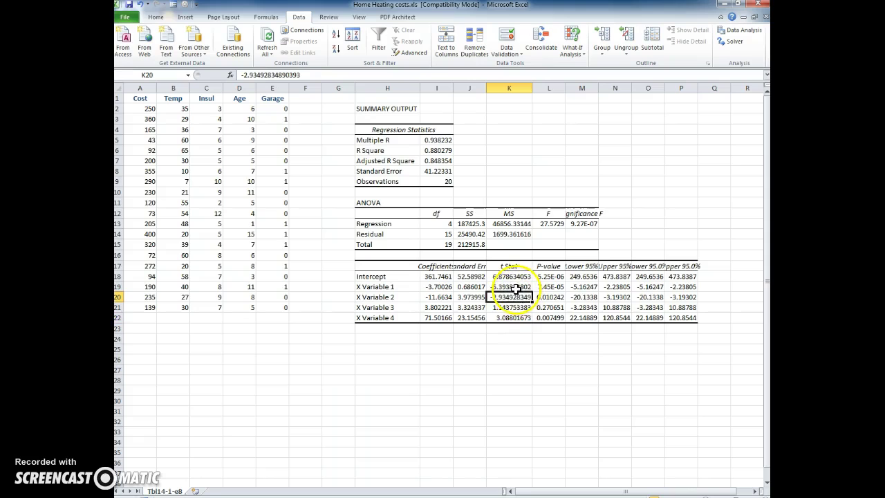
left_click(509, 286)
left_click(509, 308)
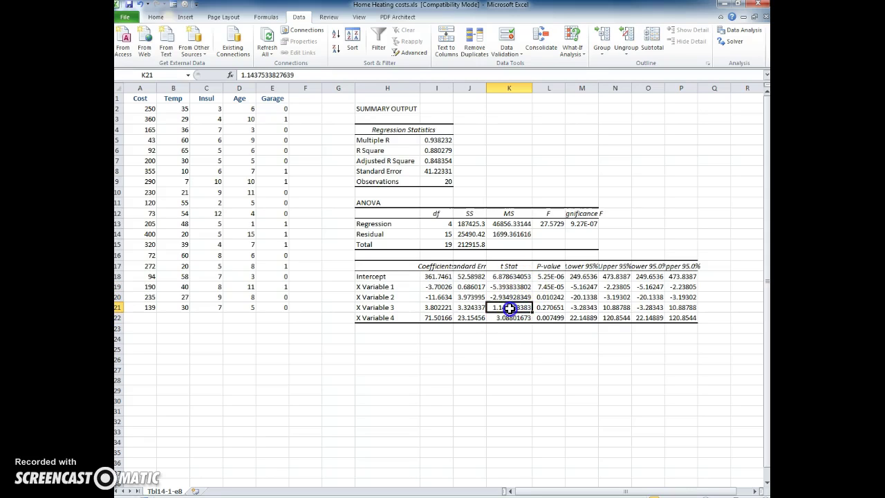
left_click(510, 317)
left_click(510, 307)
left_click(403, 349)
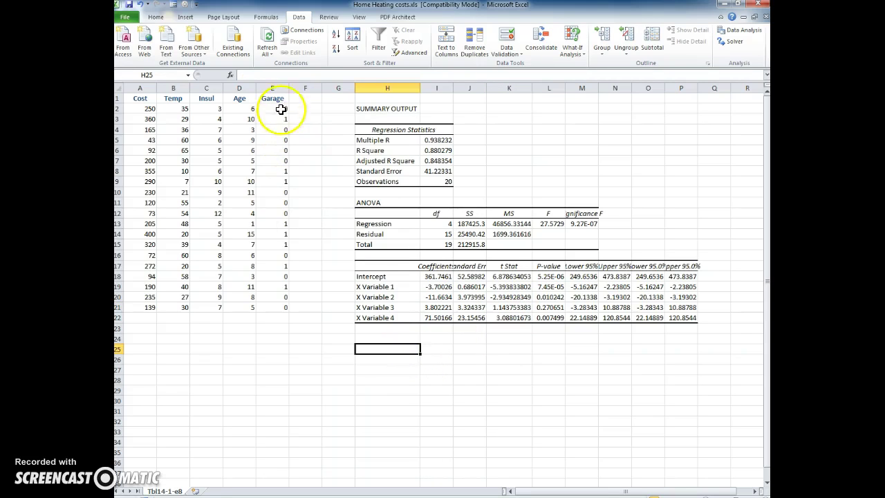
Insert a blank column D and move the Garage cells into it, ahead of Age
left_click(240, 88)
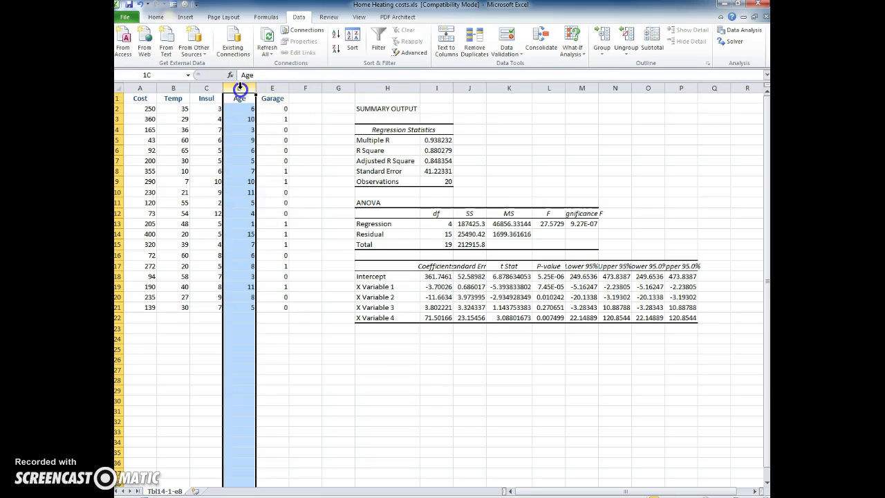
right_click(239, 87)
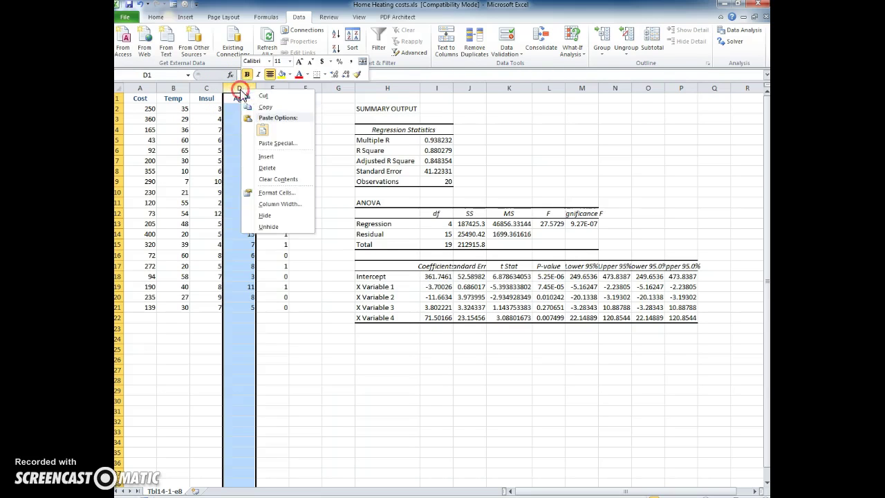
left_click(273, 159)
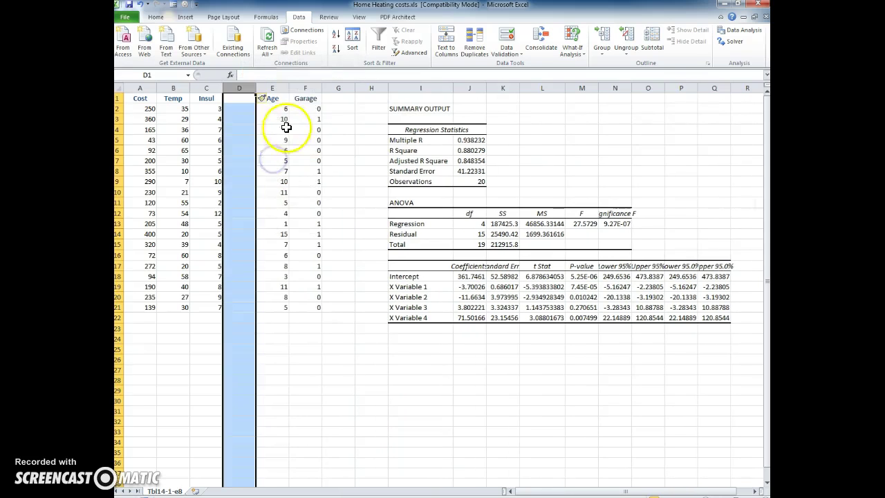
left_click_drag(307, 100, 309, 307)
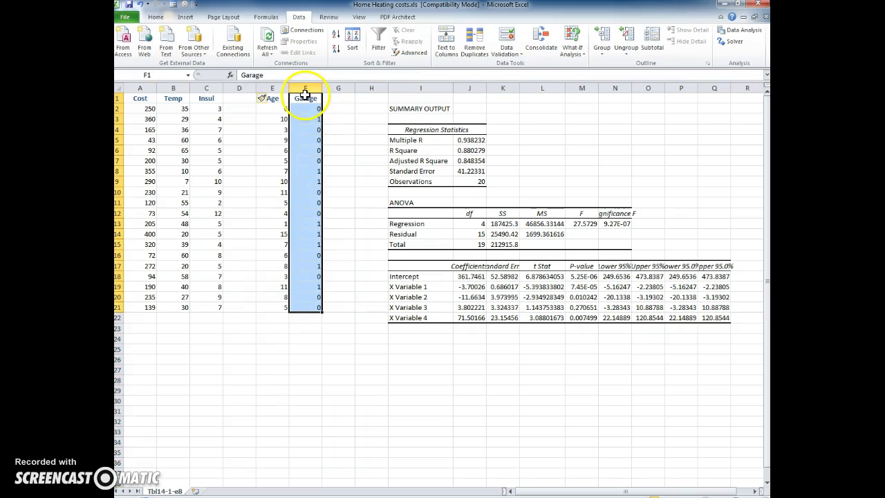
left_click_drag(303, 89, 241, 100)
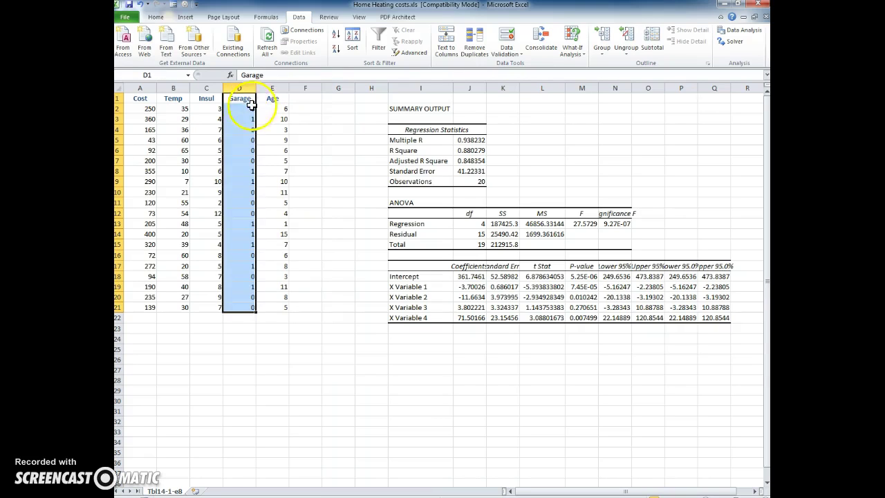
left_click(181, 107)
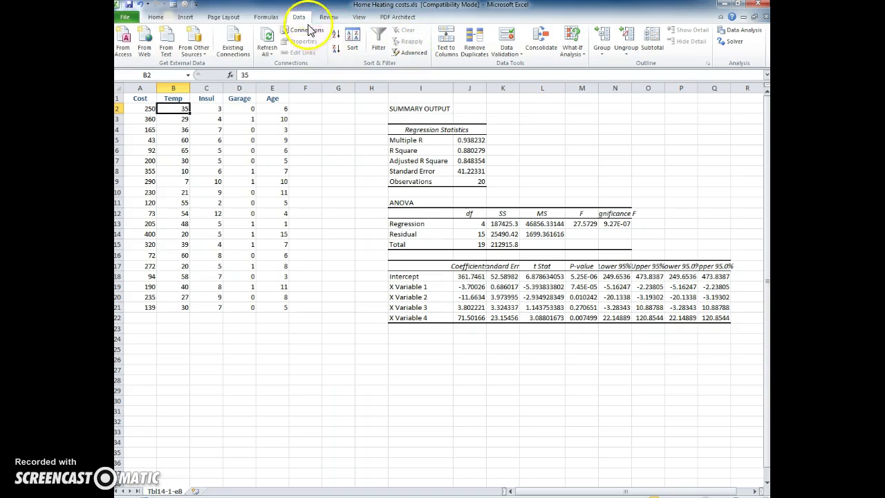
Rerun Regression with X range $B$2:$D$21 and output at $I$25
left_click(737, 30)
left_click(649, 152)
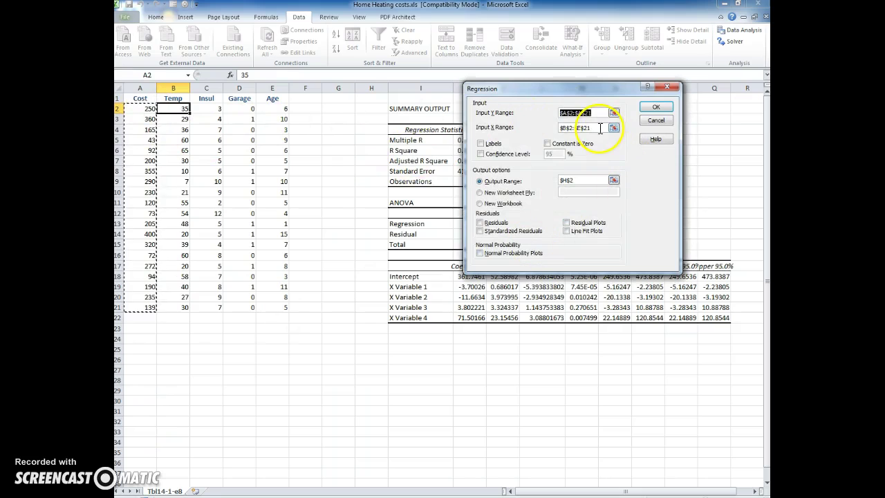
left_click(579, 127)
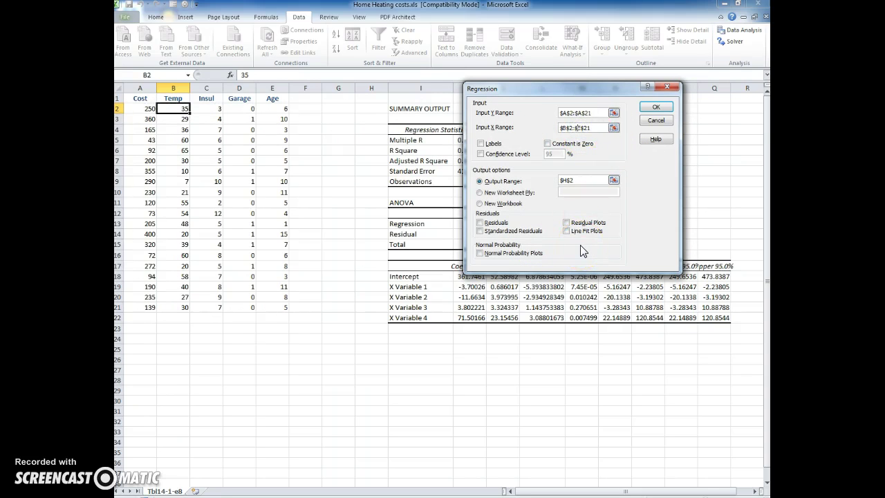
key("BackSpace")
type("d")
left_click(586, 180)
key("BackSpace")
key("BackSpace")
key("BackSpace")
key("BackSpace")
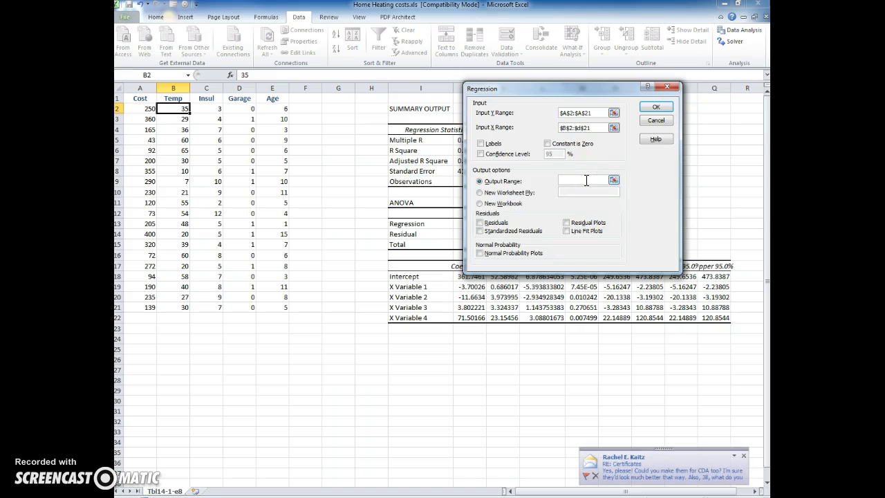
left_click(408, 351)
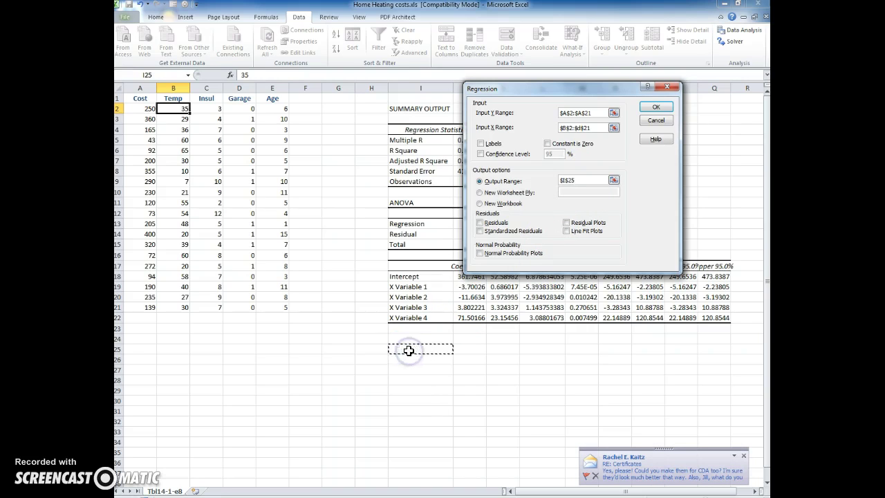
left_click(655, 108)
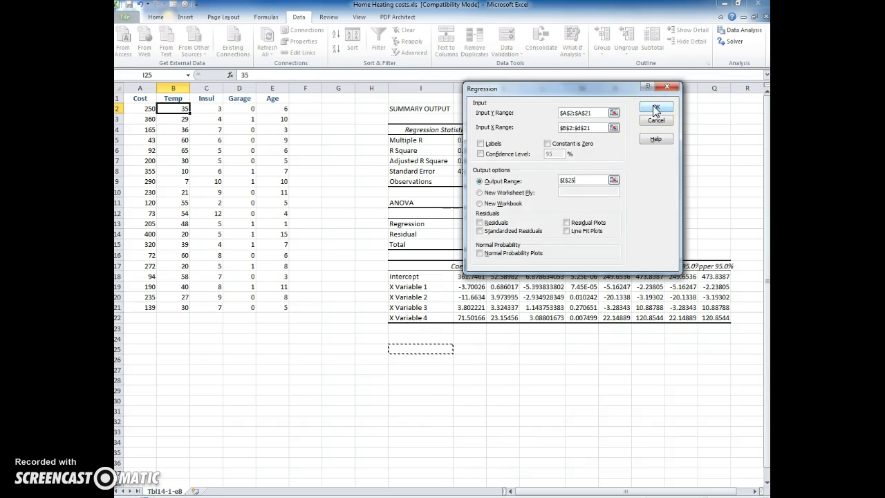
left_click(654, 108)
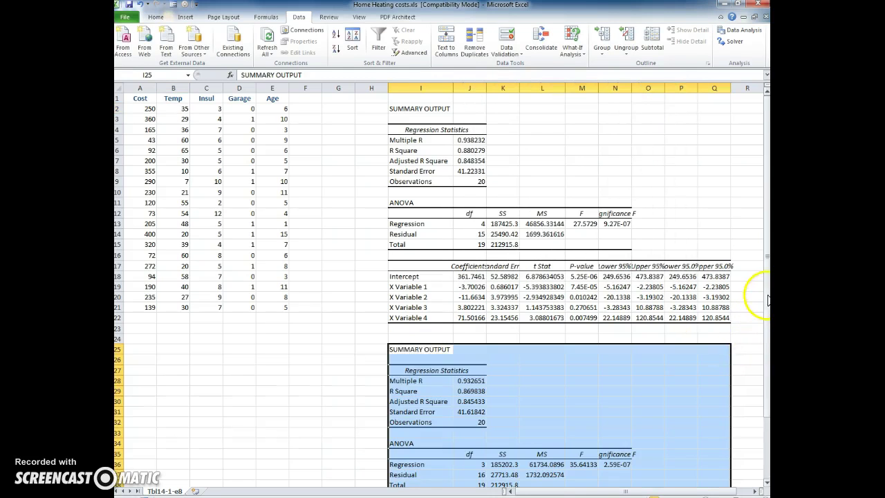
scroll(764, 305, "down", 3)
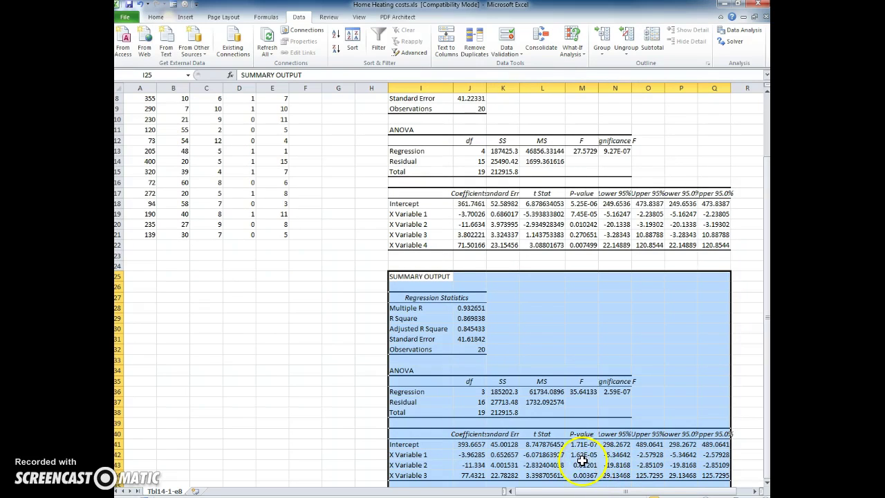
left_click(582, 464)
left_click(582, 455)
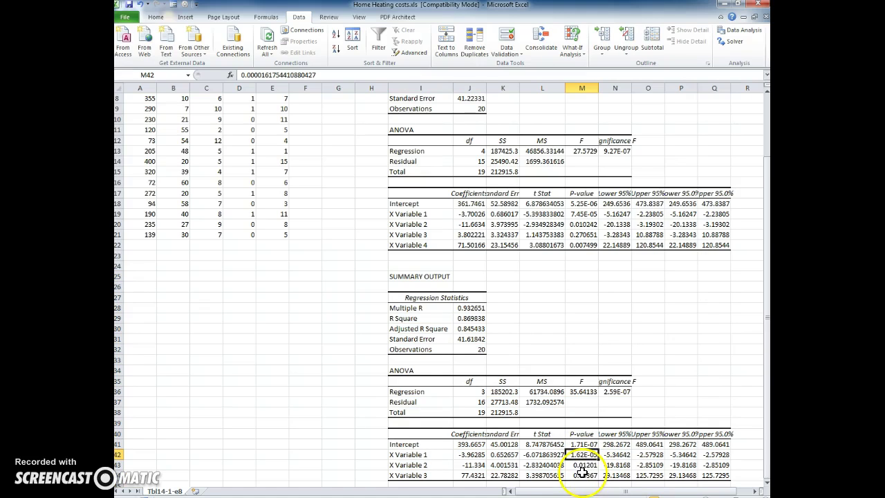
left_click(544, 465)
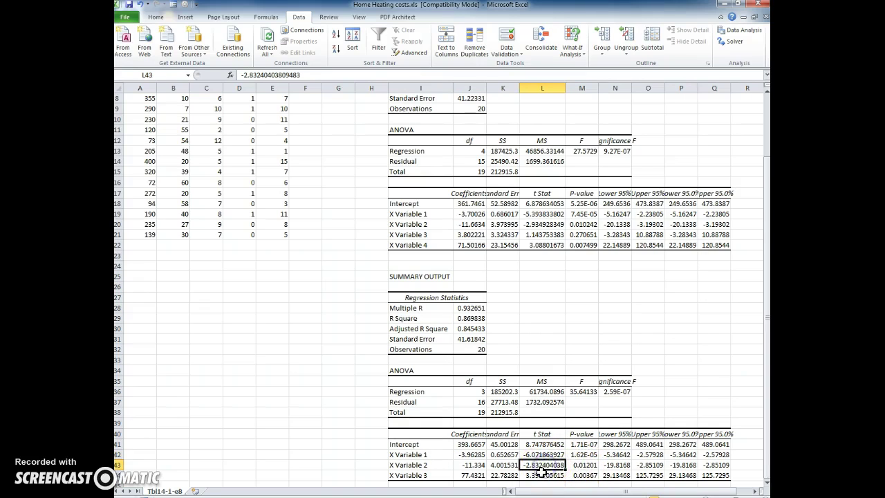
left_click(544, 475)
left_click(543, 466)
left_click(542, 457)
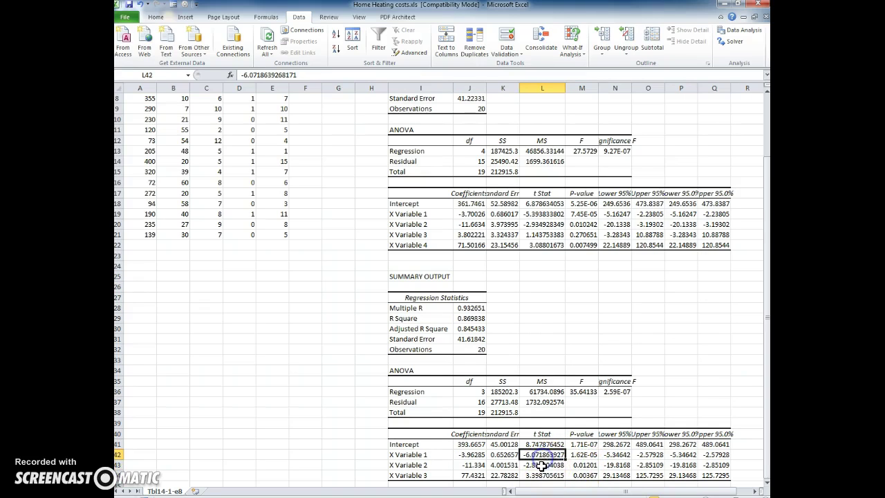
left_click(543, 465)
left_click(542, 473)
left_click(544, 465)
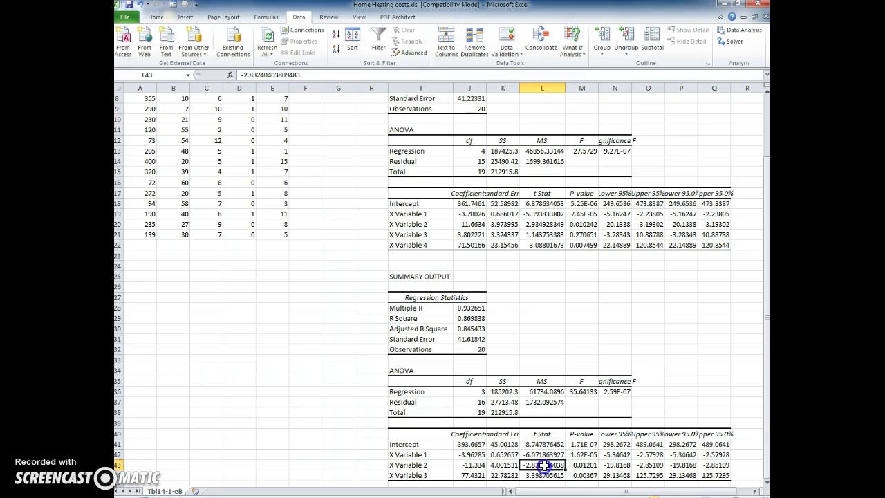
left_click(544, 455)
left_click(543, 465)
left_click(544, 475)
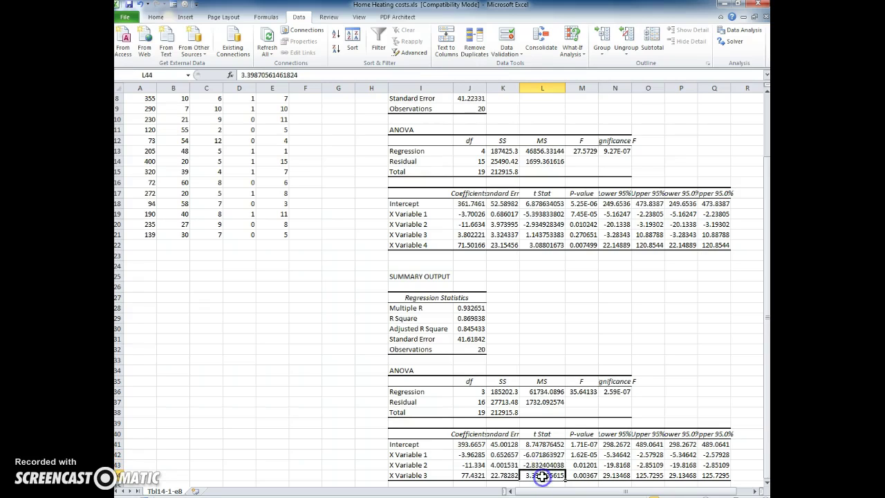